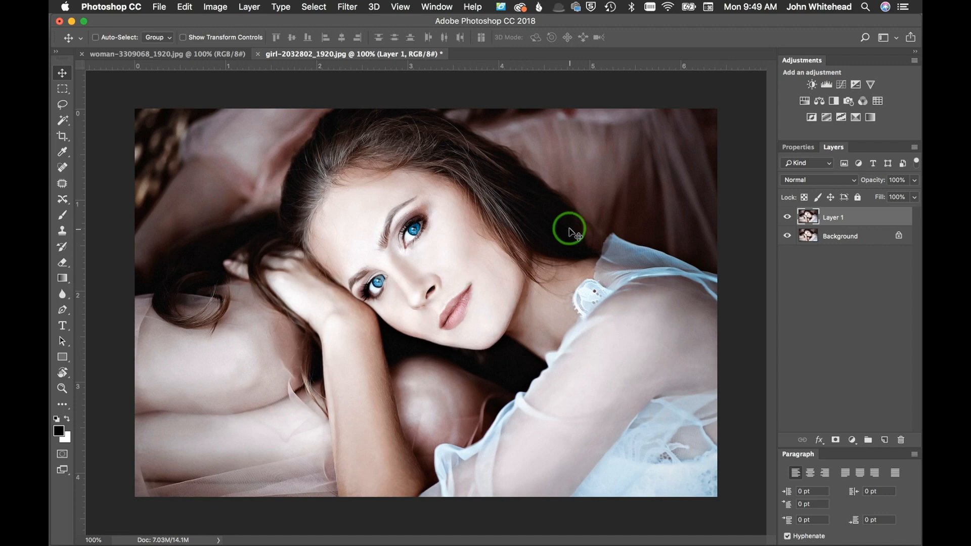
{"action": "key", "text": "super+i"}
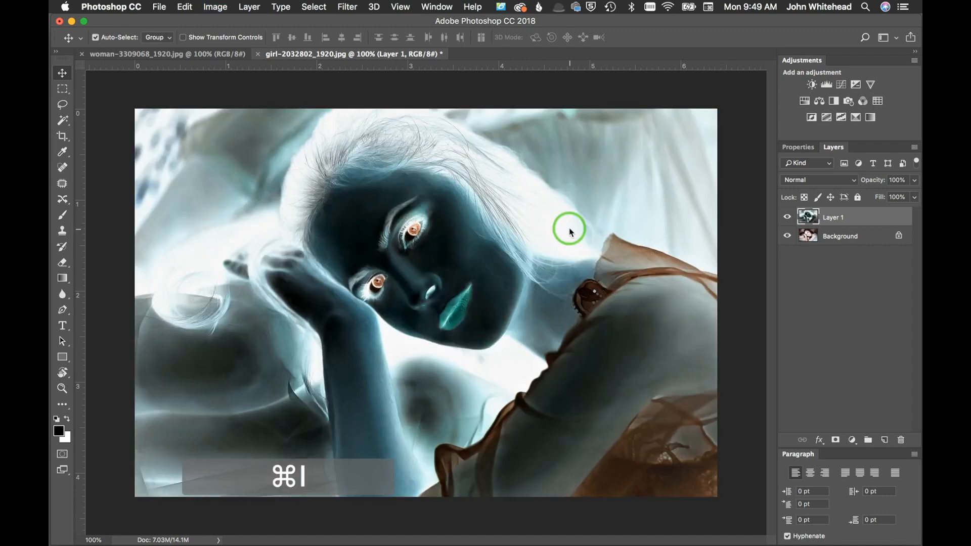
{"action": "key", "text": "super+i"}
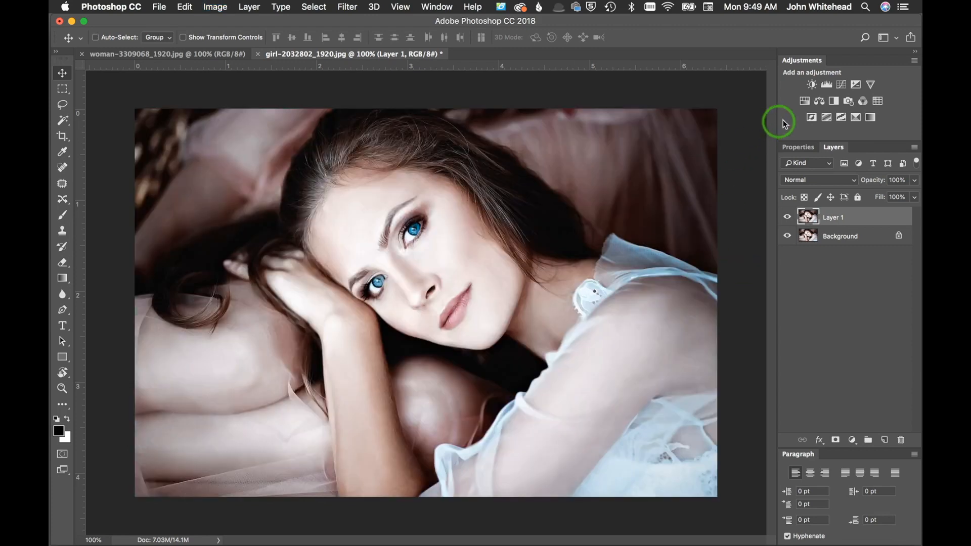
- Add an Invert adjustment layer over the girl portrait and set its blend mode to Screen after trying Lighten
{"action": "left_click", "coordinate": [810, 120]}
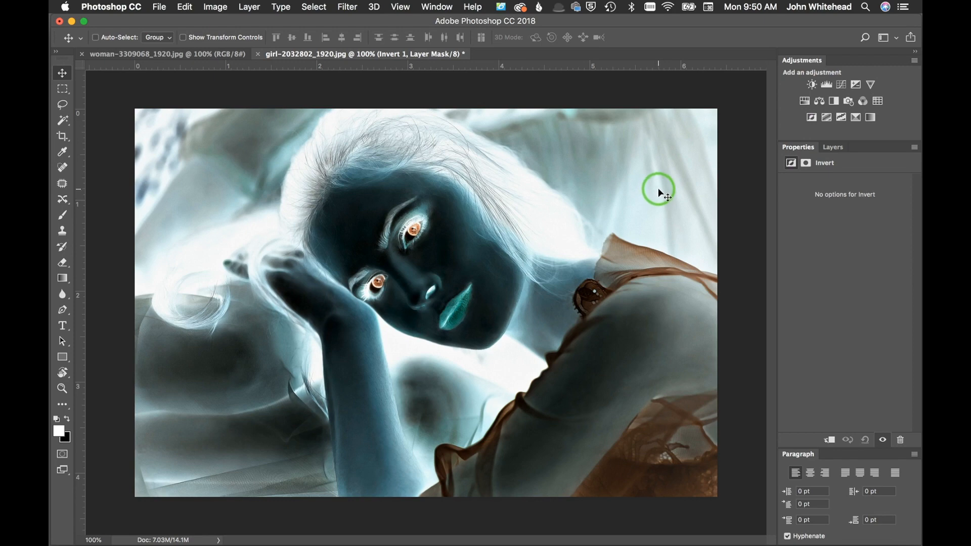
{"action": "left_click", "coordinate": [833, 147]}
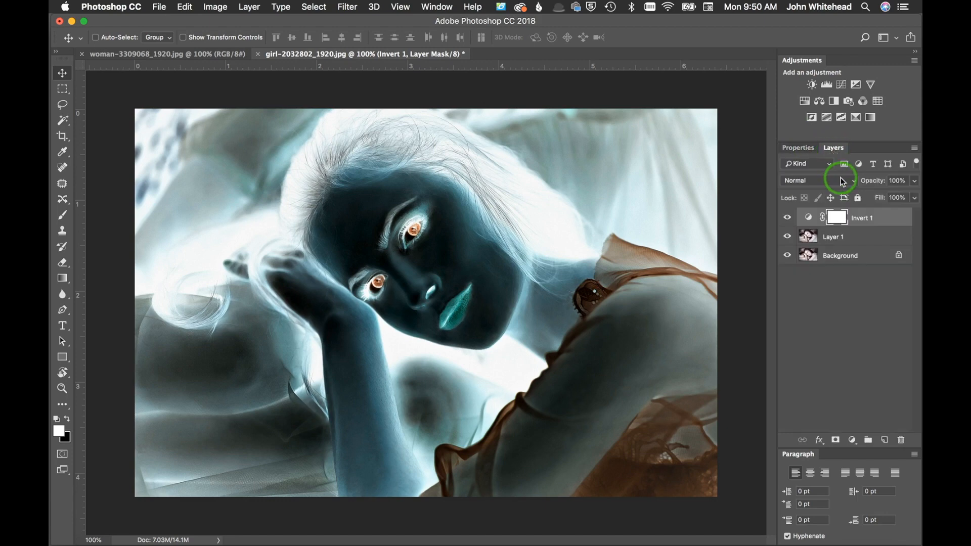
{"action": "left_click", "coordinate": [825, 180]}
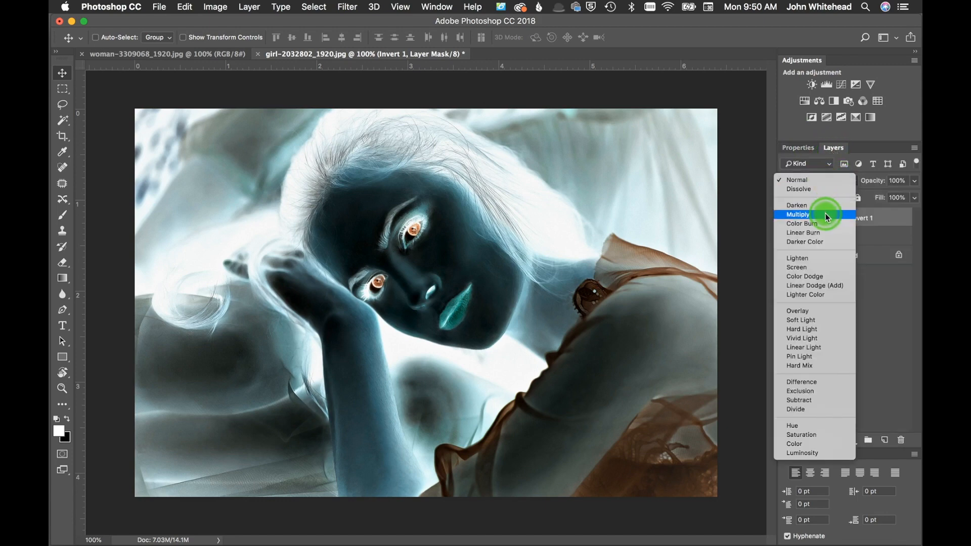
{"action": "left_click", "coordinate": [833, 258]}
{"action": "left_click", "coordinate": [831, 180]}
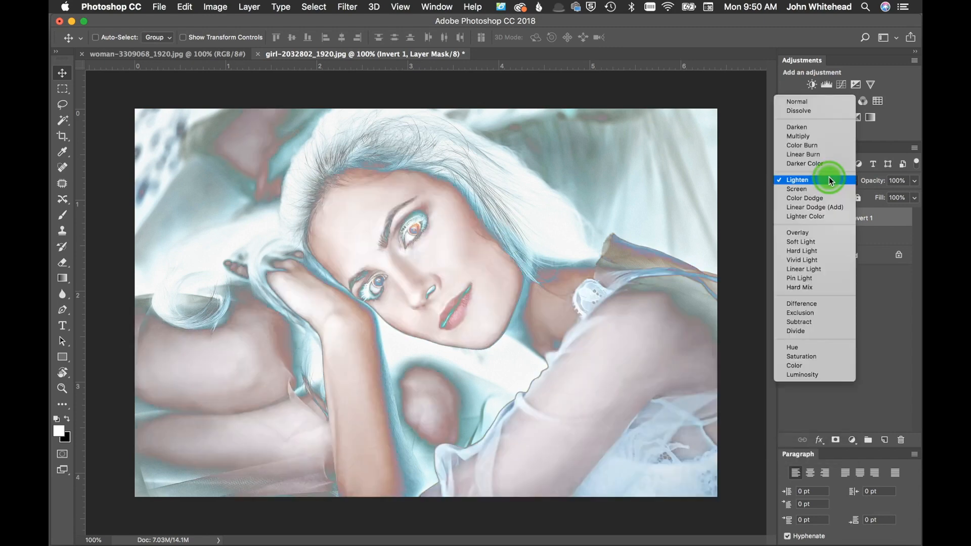
{"action": "left_click", "coordinate": [833, 187]}
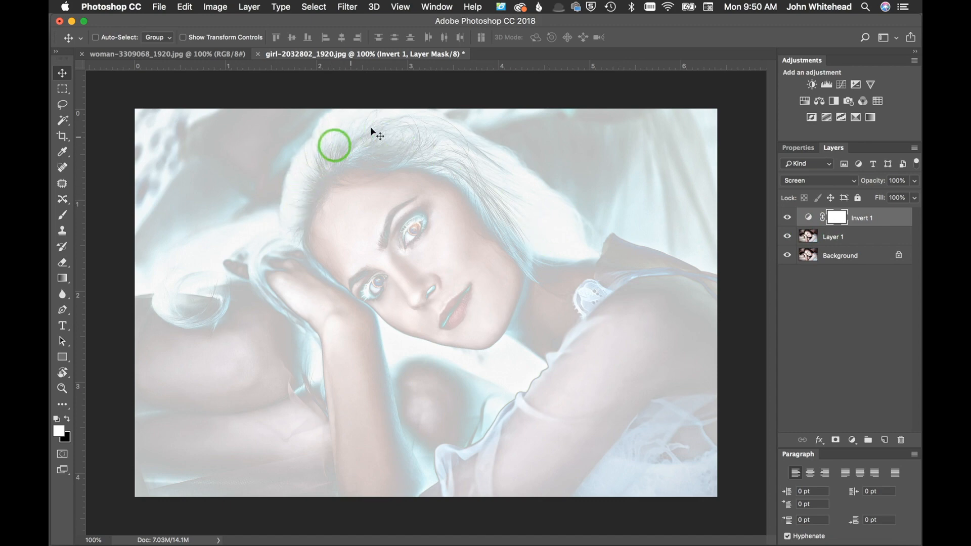
- Lower the Invert layer's opacity to about 25%, comparing the portrait with the layer hidden and shown
{"action": "left_click", "coordinate": [788, 217]}
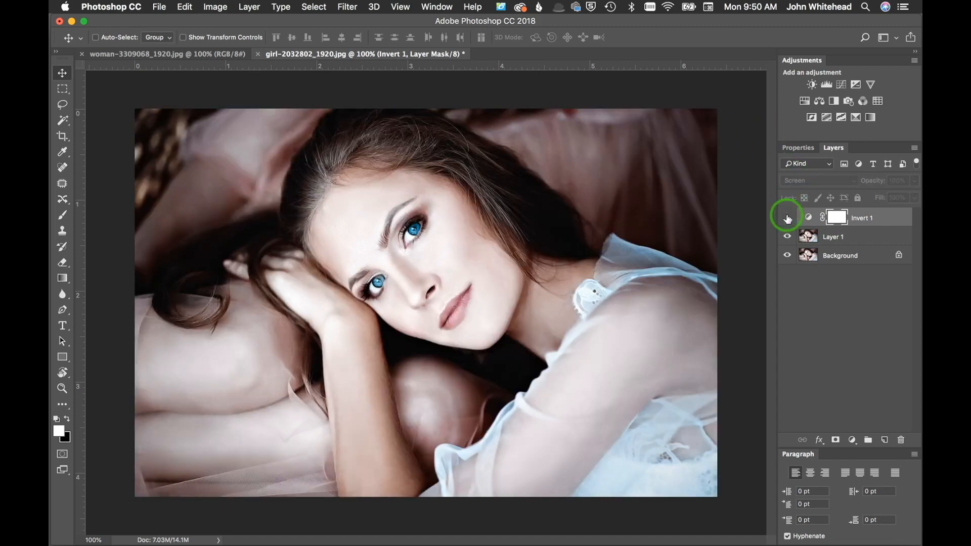
{"action": "left_click", "coordinate": [787, 218]}
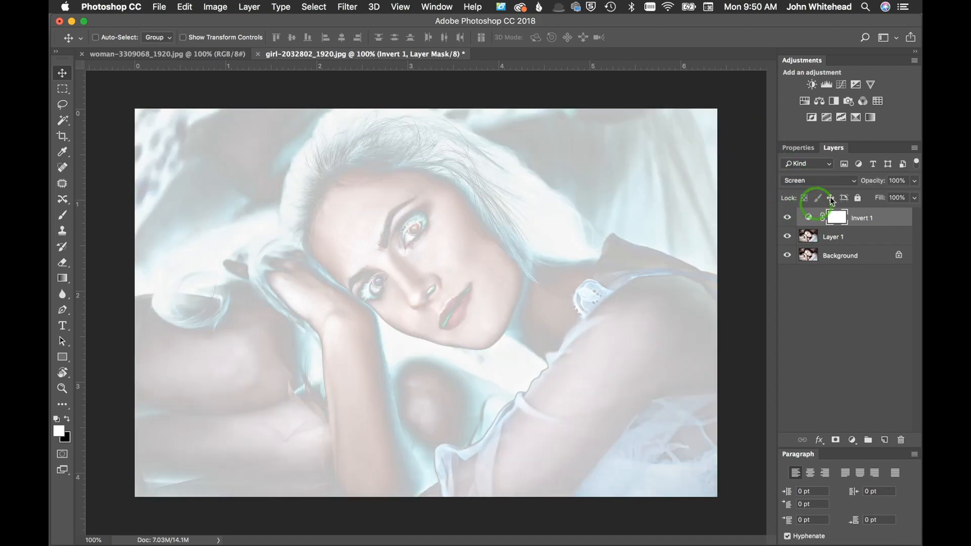
{"action": "left_click_drag", "start_coordinate": [873, 181], "coordinate": [845, 266]}
{"action": "left_click", "coordinate": [787, 217]}
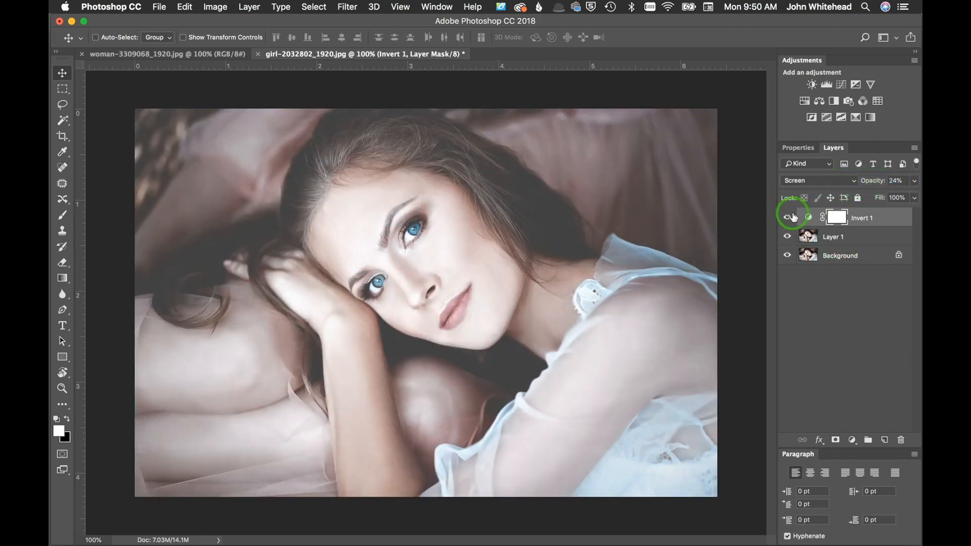
{"action": "left_click", "coordinate": [787, 218]}
{"action": "left_click", "coordinate": [787, 218]}
- Try Lighten, return the Invert 1 layer to Screen, and set its opacity to 32%
{"action": "left_click", "coordinate": [804, 180]}
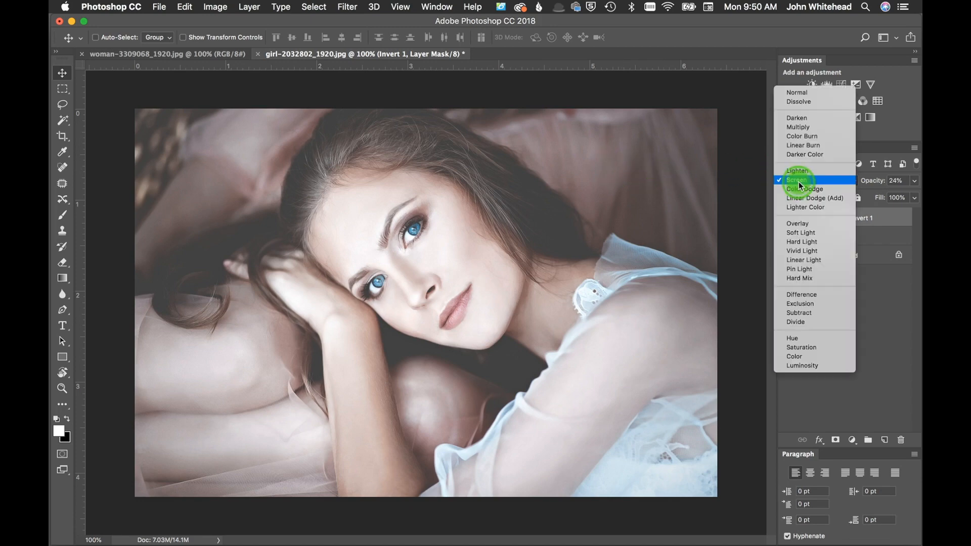
{"action": "left_click", "coordinate": [799, 172]}
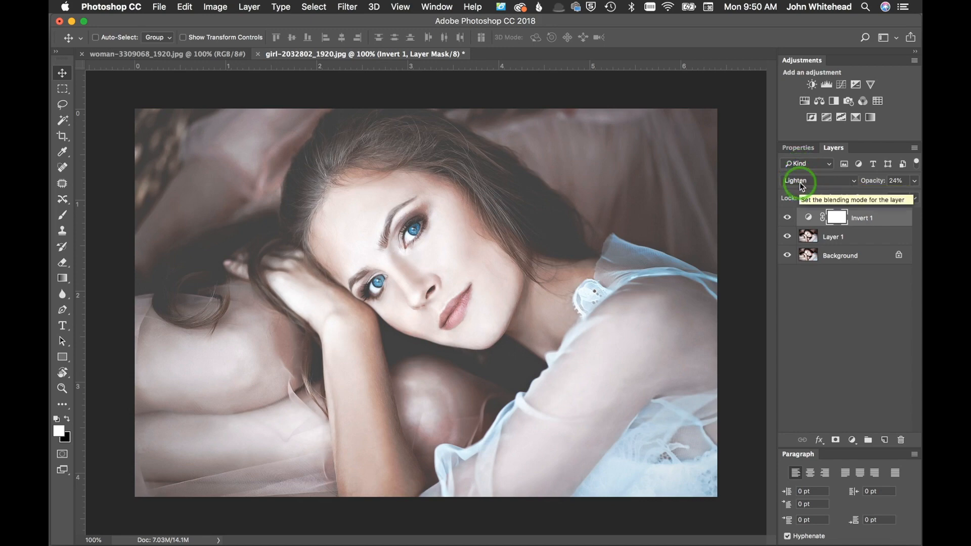
{"action": "left_click", "coordinate": [802, 186]}
{"action": "left_click", "coordinate": [801, 192]}
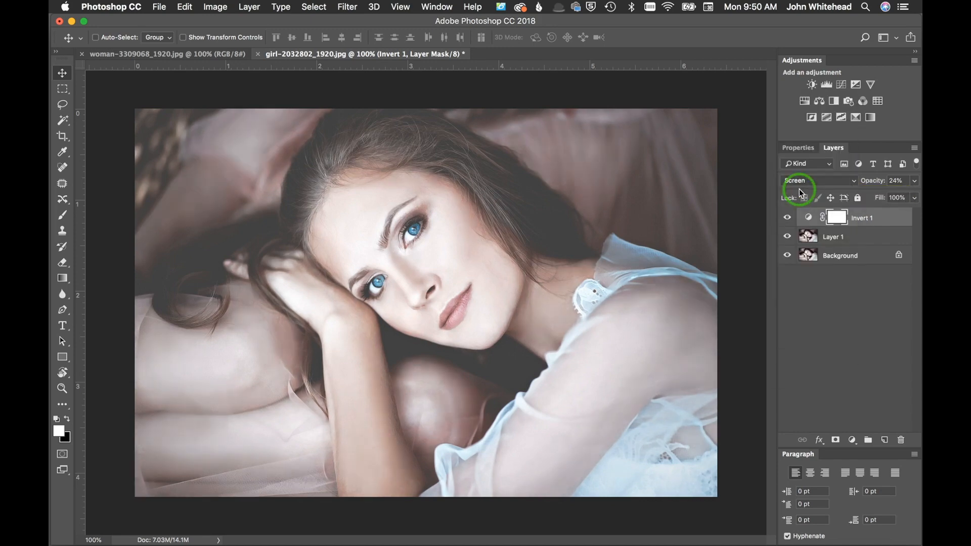
{"action": "mouse_move", "coordinate": [880, 180]}
{"action": "left_mouse_down"}
{"action": "mouse_move", "coordinate": [894, 188]}
{"action": "mouse_move", "coordinate": [884, 188]}
{"action": "left_mouse_up"}
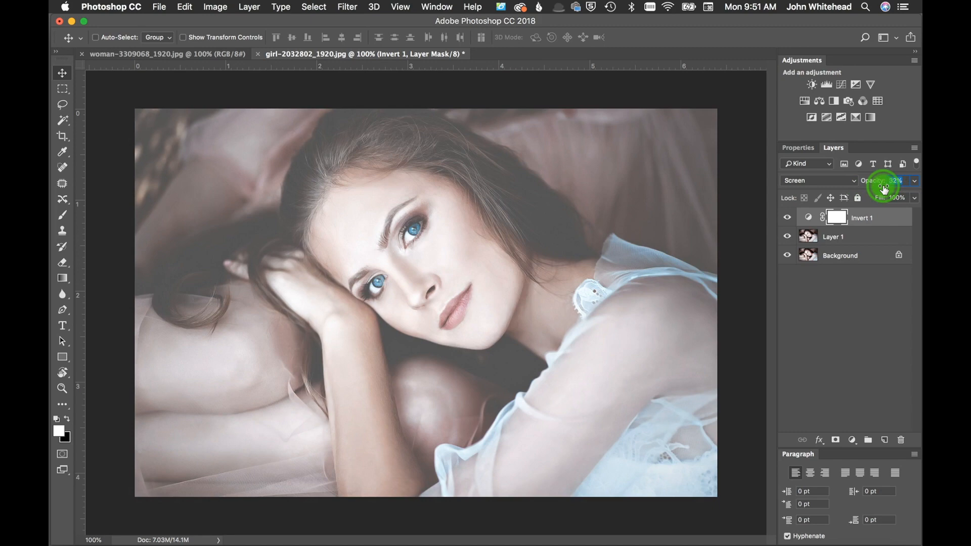
{"action": "left_click", "coordinate": [835, 222]}
- Add a Hue/Saturation layer and reduce the Blues saturation to -37
{"action": "left_click", "coordinate": [808, 106]}
{"action": "left_click", "coordinate": [830, 199]}
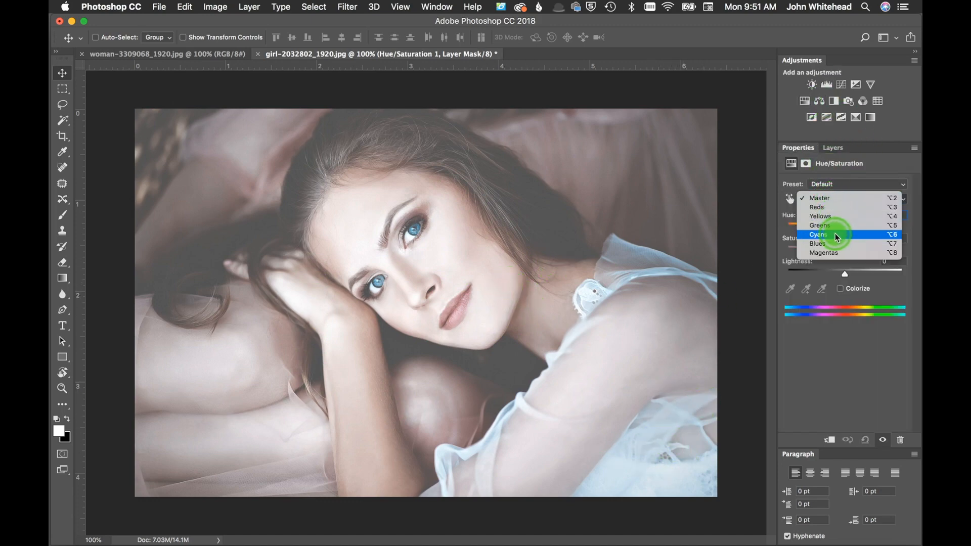
{"action": "left_click", "coordinate": [819, 221]}
{"action": "left_click_drag", "start_coordinate": [845, 251], "coordinate": [905, 252]}
{"action": "left_click", "coordinate": [830, 198]}
{"action": "left_click", "coordinate": [830, 207]}
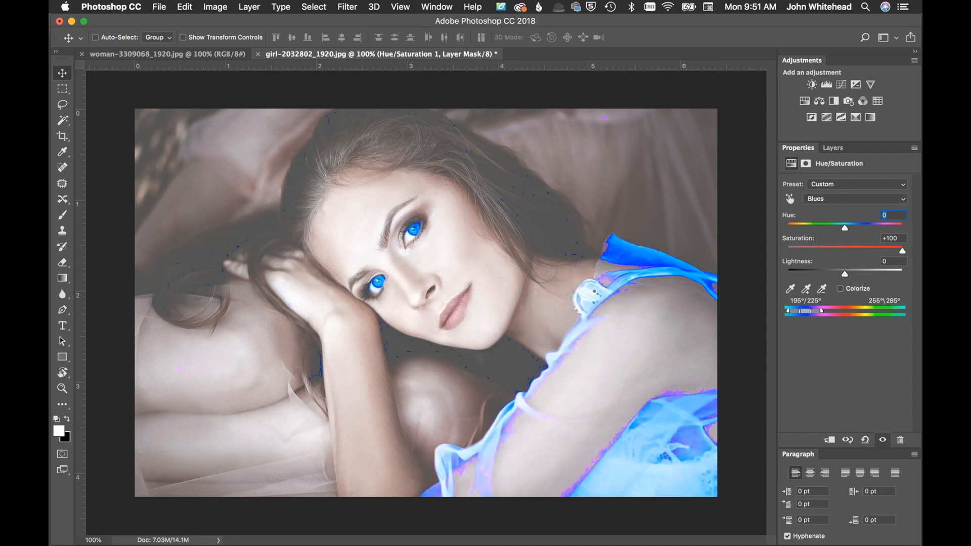
{"action": "left_click_drag", "start_coordinate": [902, 251], "coordinate": [825, 257]}
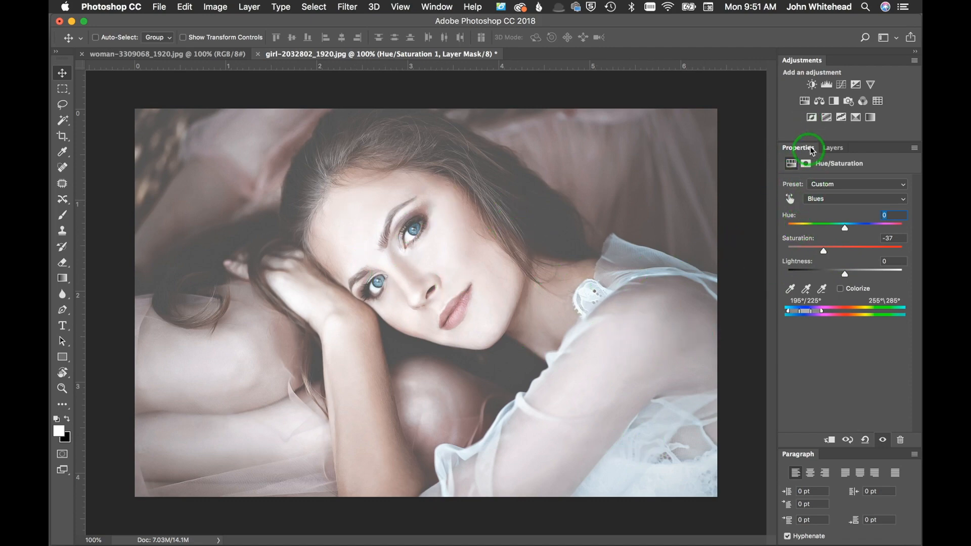
- Compare the portrait with the Hue/Saturation layer off and on, then switch to the woman-3309068_1920.jpg document
{"action": "left_click", "coordinate": [835, 148]}
{"action": "left_click", "coordinate": [788, 218]}
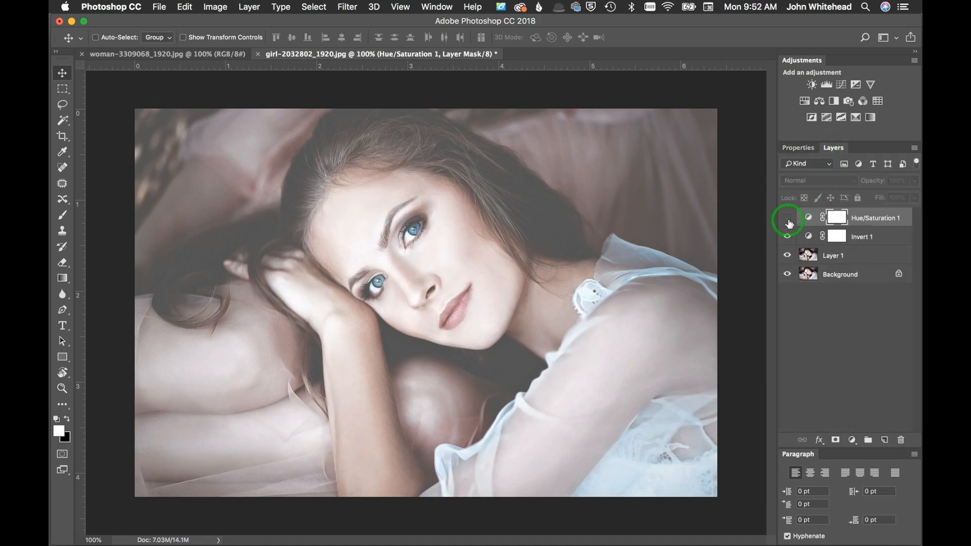
{"action": "left_click", "coordinate": [788, 219]}
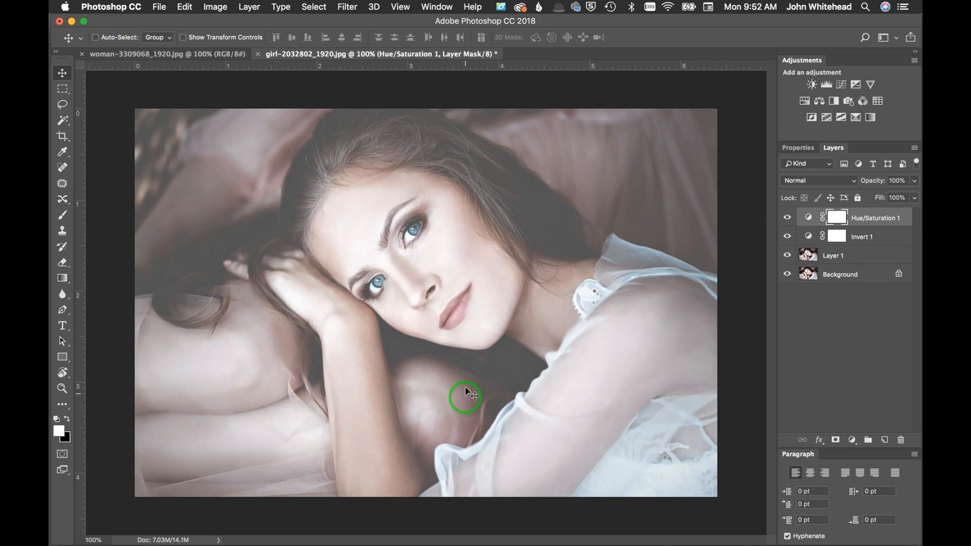
{"action": "left_click", "coordinate": [196, 54]}
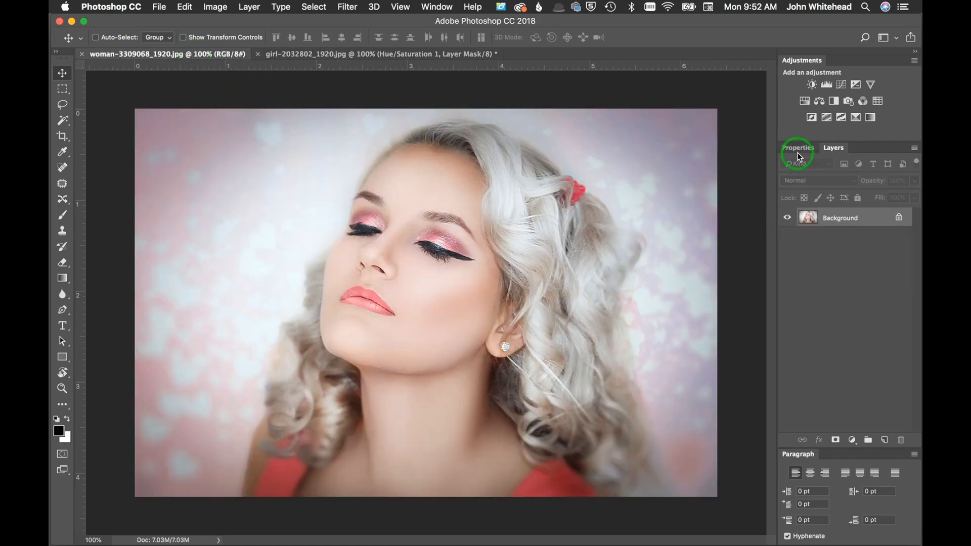
- Undo a premature Invert layer and duplicate the Background into Layer 1 with Cmd+J
{"action": "left_click", "coordinate": [811, 119]}
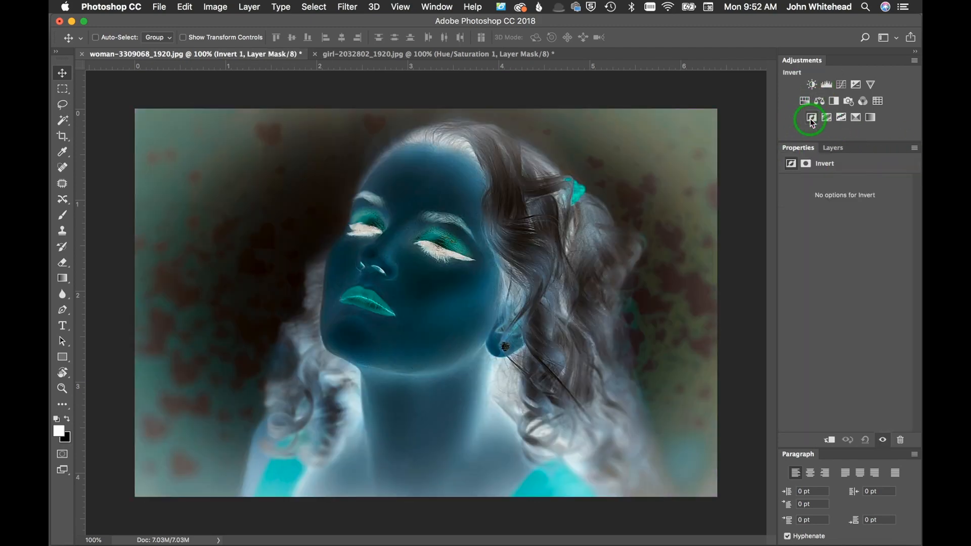
{"action": "key", "text": "super+z"}
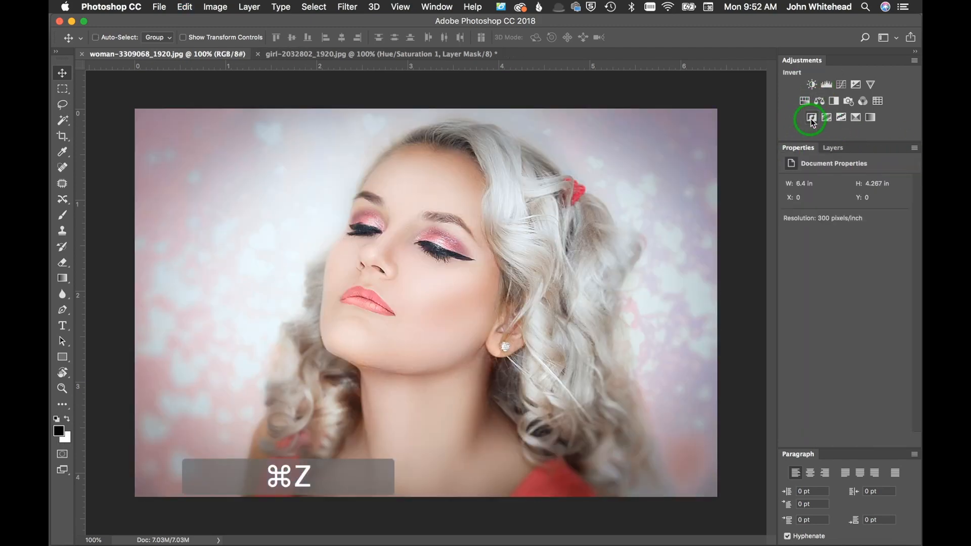
{"action": "left_click", "coordinate": [835, 149]}
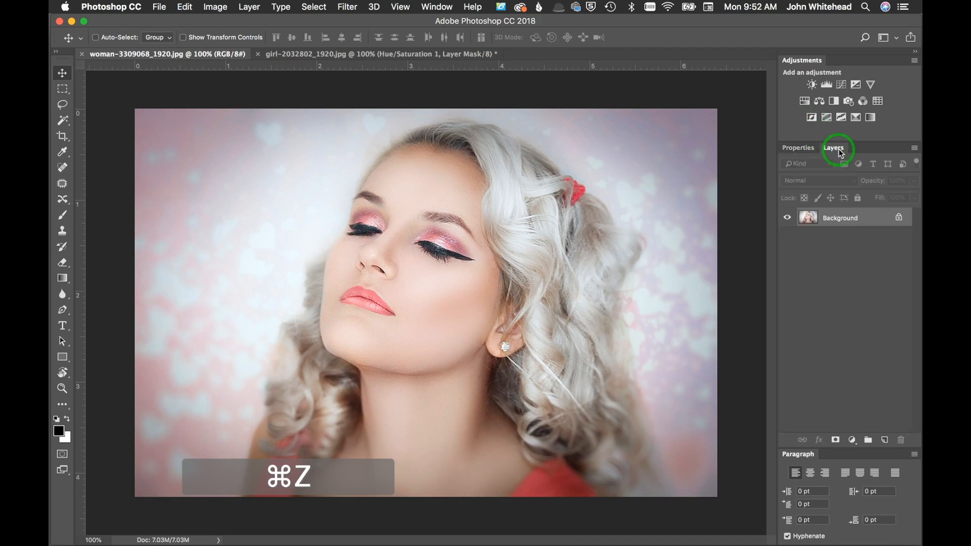
{"action": "key", "text": "super+j"}
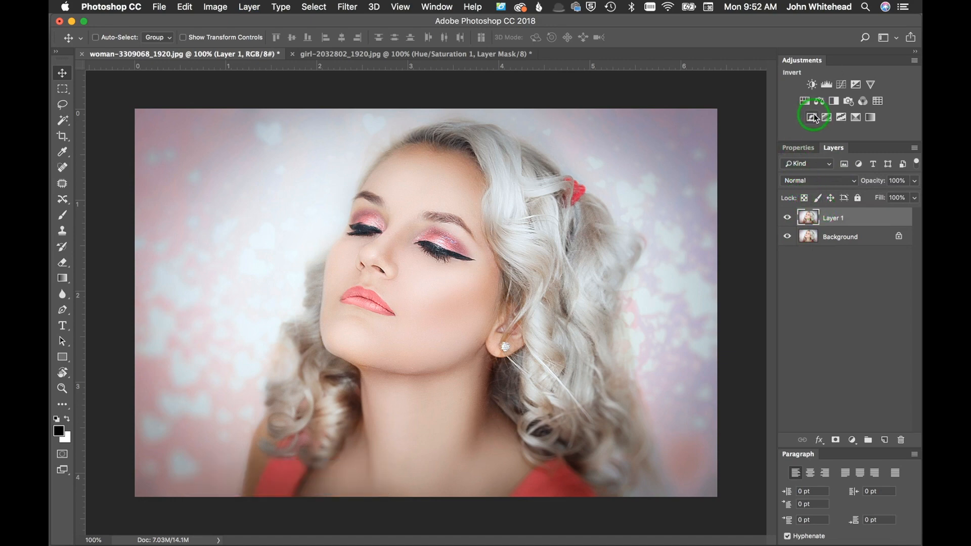
- Add an Invert layer above Layer 1, blended in Screen at 31% opacity
{"action": "left_click", "coordinate": [812, 117]}
{"action": "left_click", "coordinate": [823, 196]}
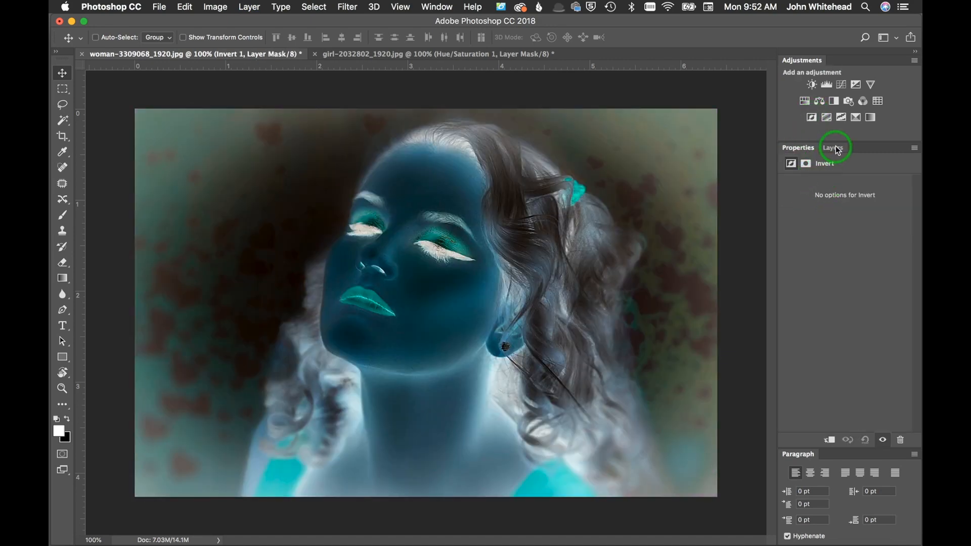
{"action": "left_click", "coordinate": [835, 147]}
{"action": "left_click", "coordinate": [827, 180]}
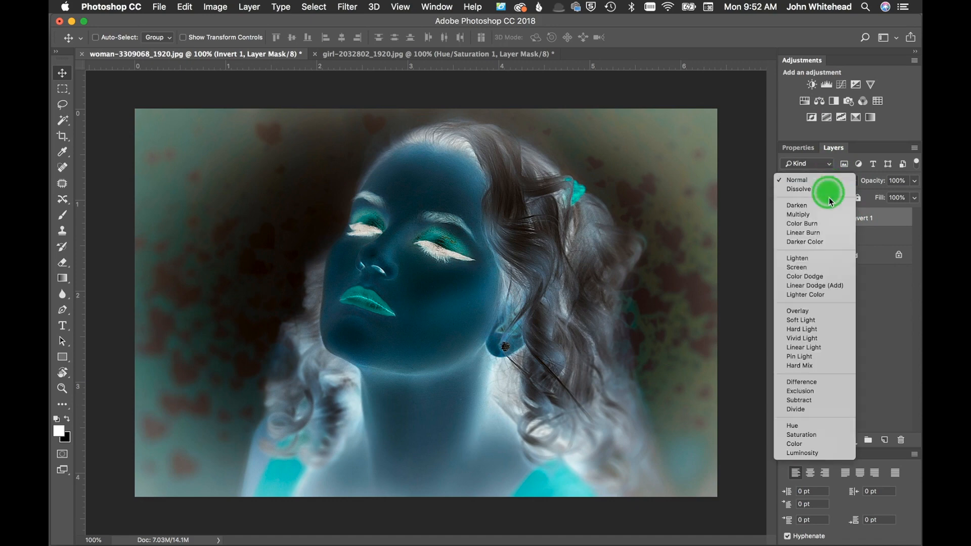
{"action": "left_click", "coordinate": [833, 267]}
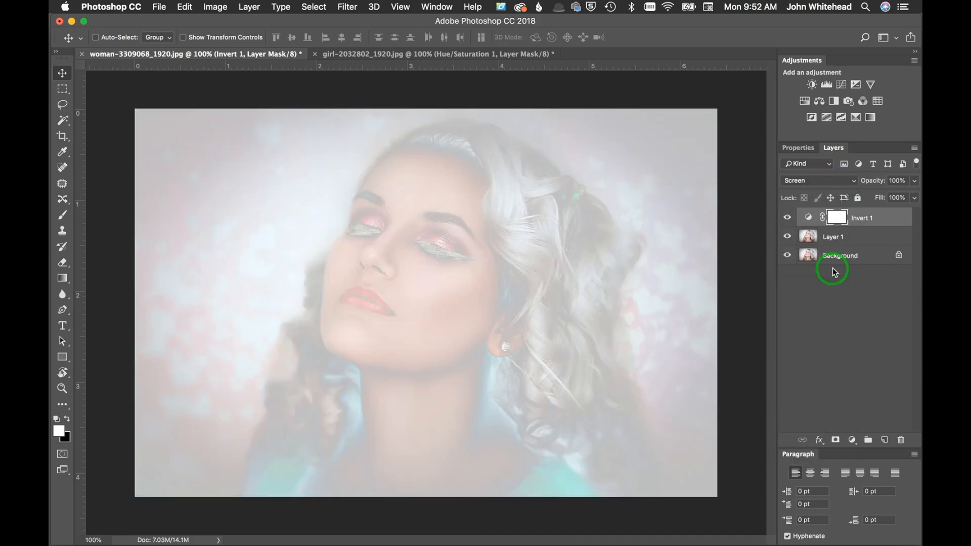
{"action": "left_click_drag", "start_coordinate": [874, 181], "coordinate": [835, 194]}
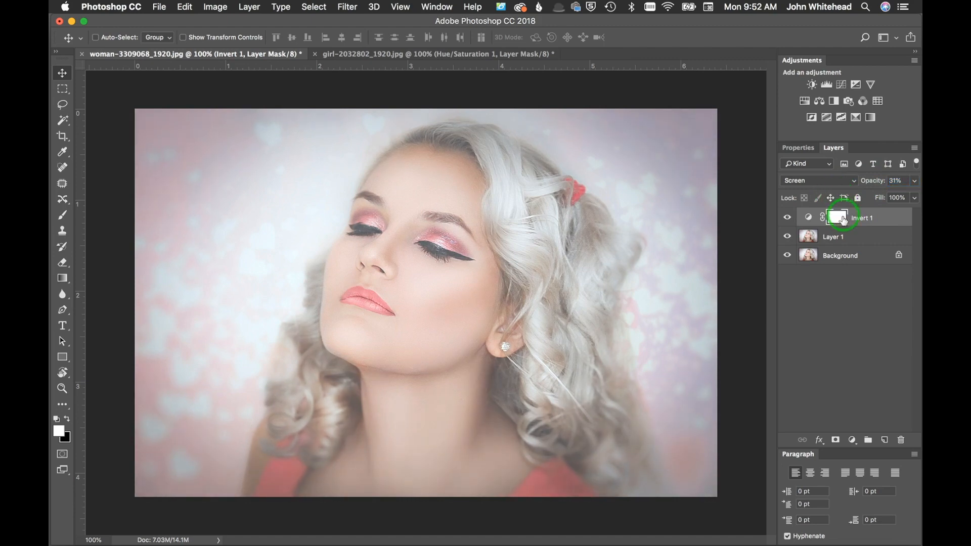
{"action": "left_click", "coordinate": [788, 218]}
{"action": "left_click", "coordinate": [788, 218]}
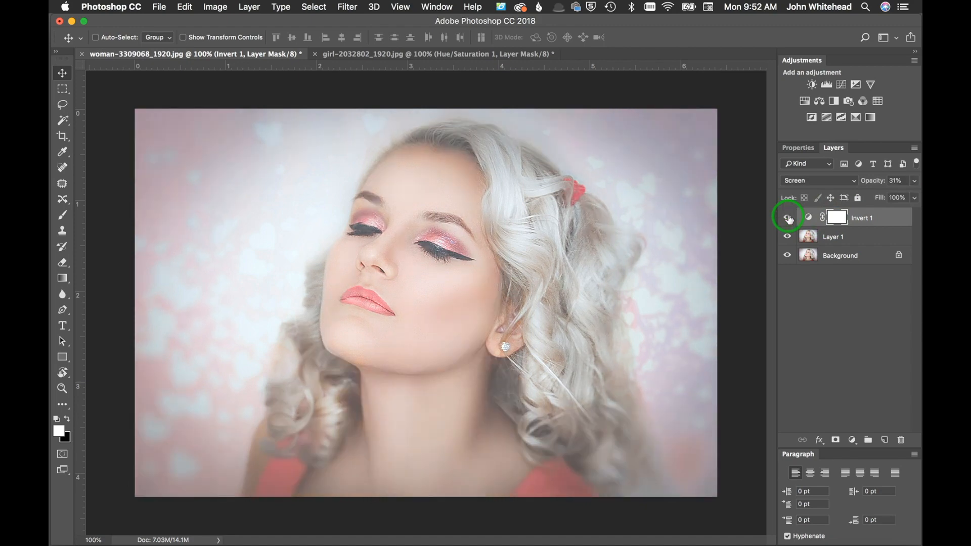